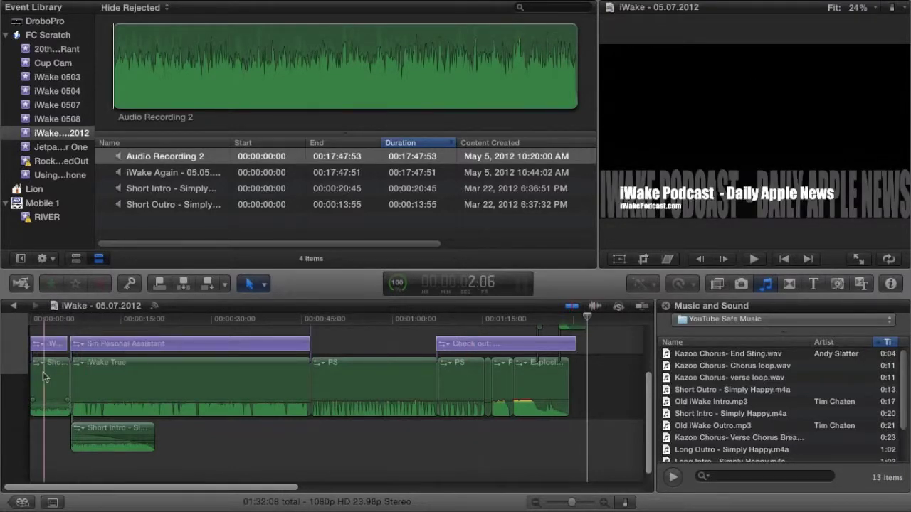
# - Lower the Short Intro music under the episode opening to -6 dB and review the timeline
pyautogui.click(44, 375)
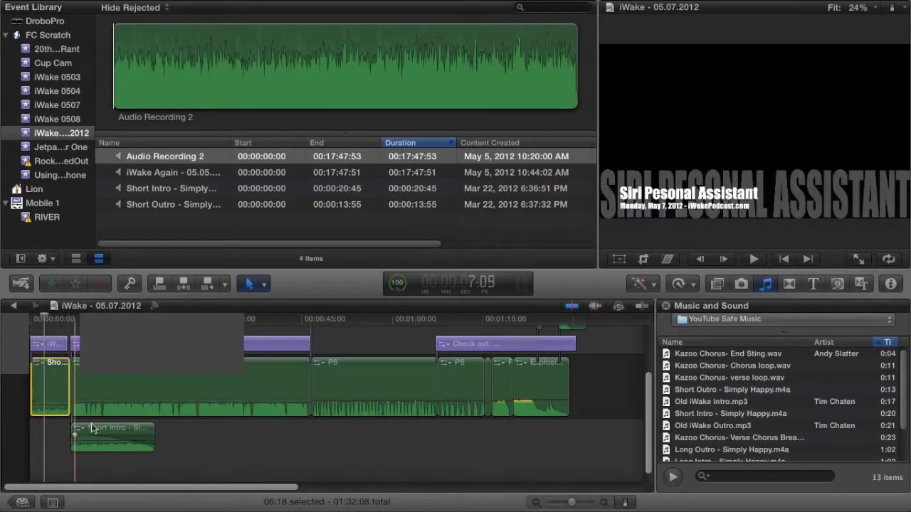
pyautogui.moveTo(95, 433); pyautogui.dragTo(96, 441)
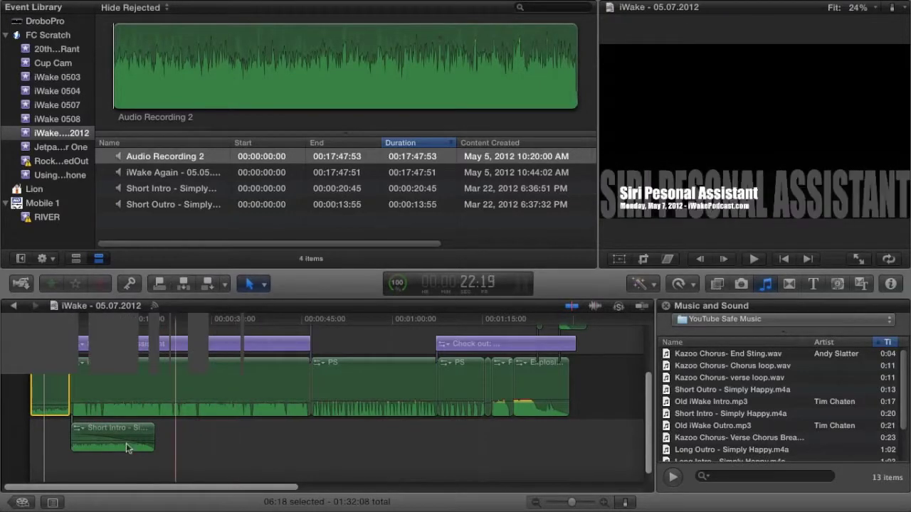
pyautogui.scroll(2, 179, 450)
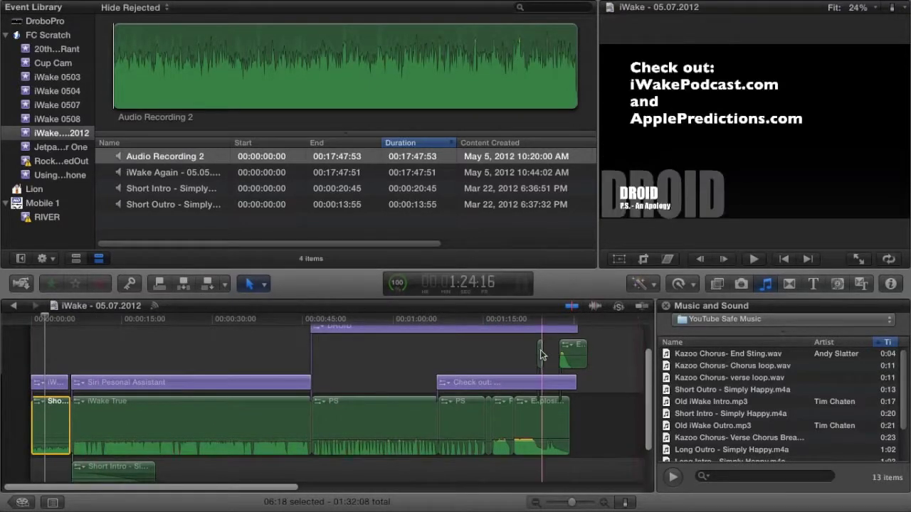
pyautogui.scroll(-1, 579, 349)
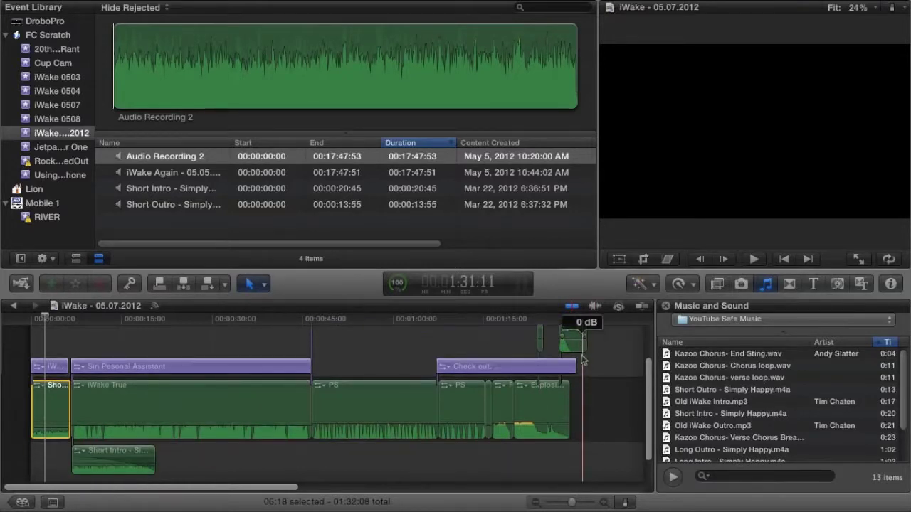
pyautogui.scroll(-2, 433, 407)
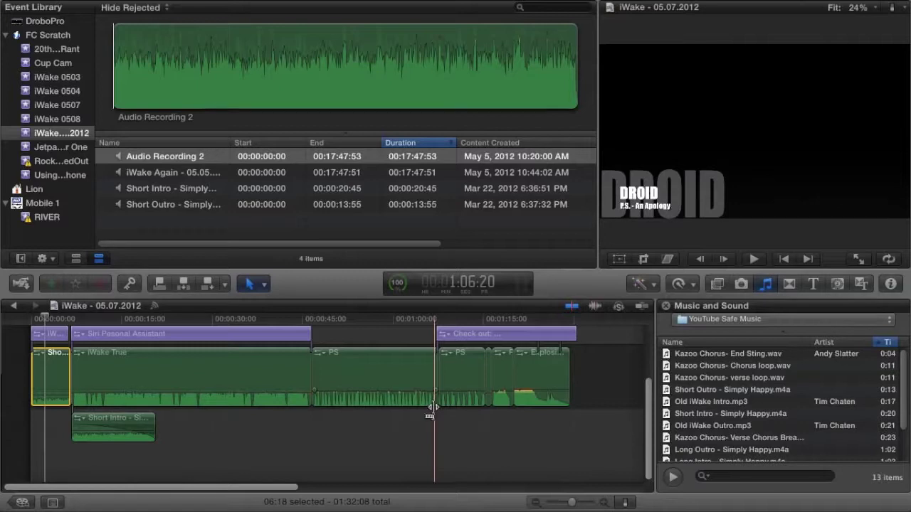
pyautogui.scroll(3, 432, 407)
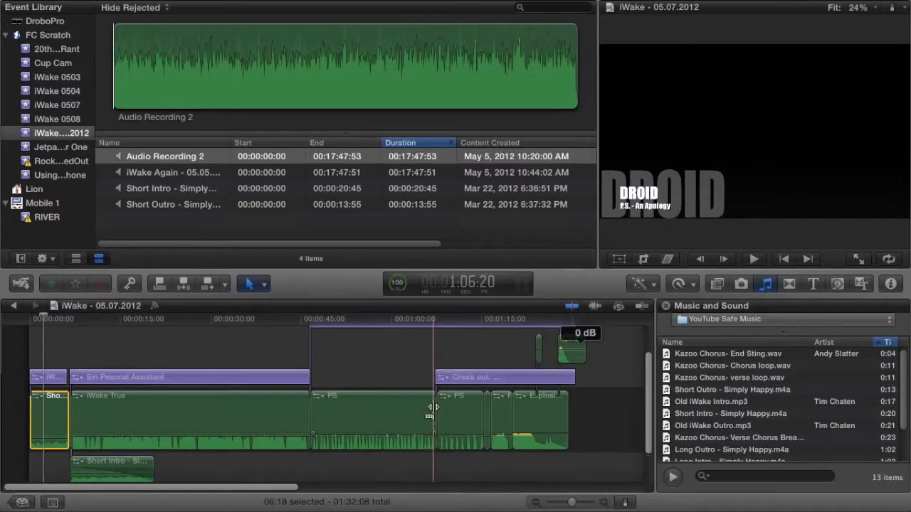
pyautogui.scroll(-3, 433, 407)
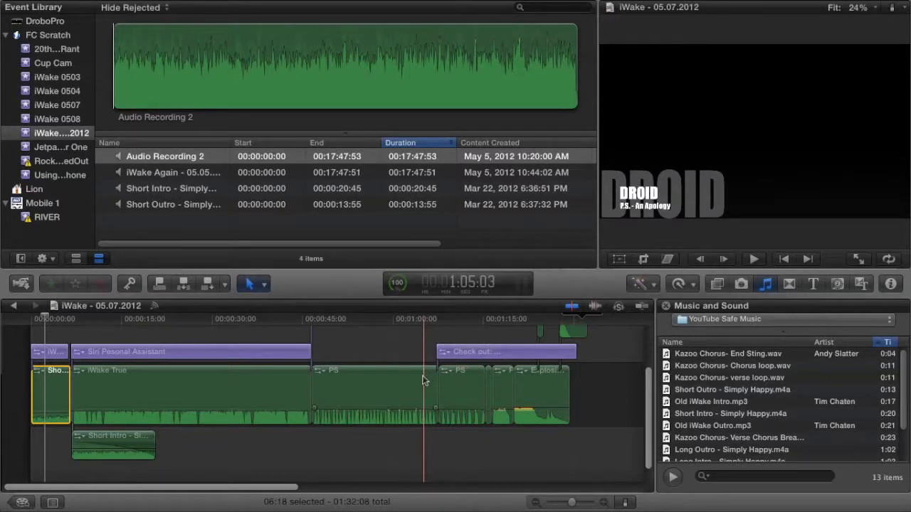
# - Return the playhead to the start of the episode and bring up the Share menu
pyautogui.press('super+z')
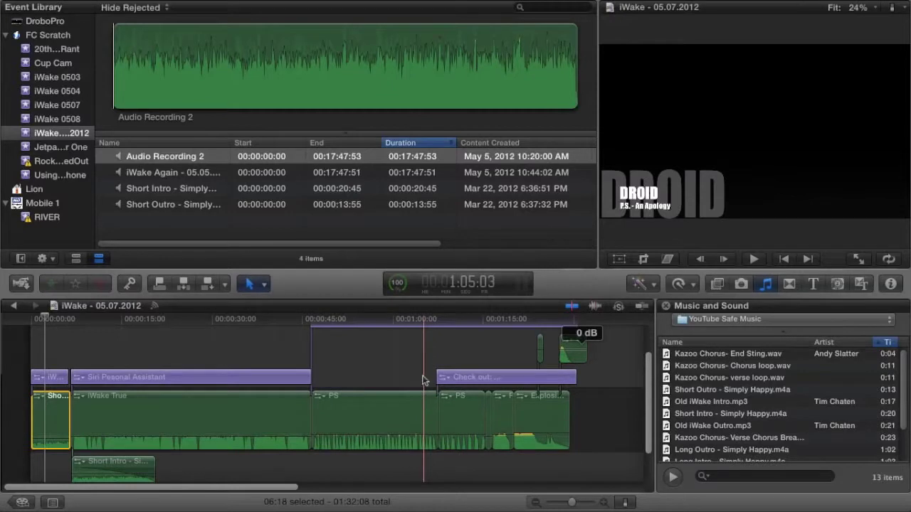
pyautogui.press('super+shift+z')
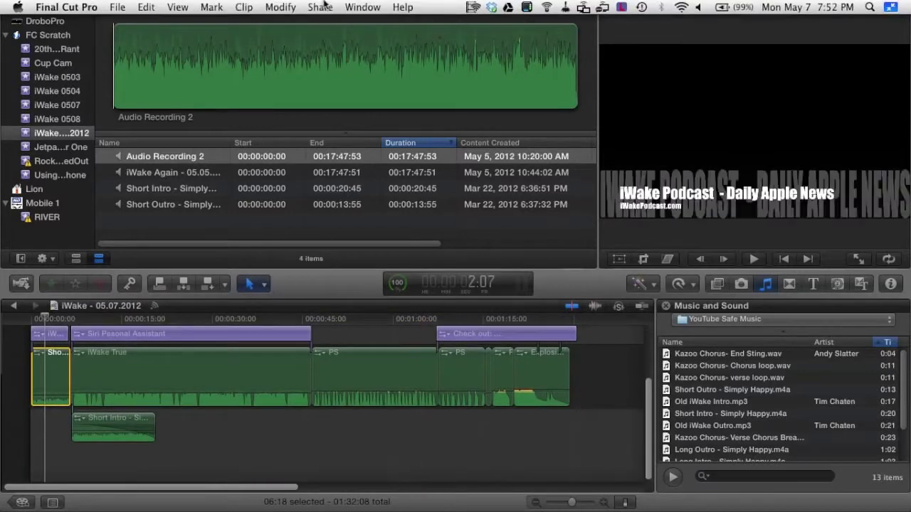
pyautogui.click(321, 7)
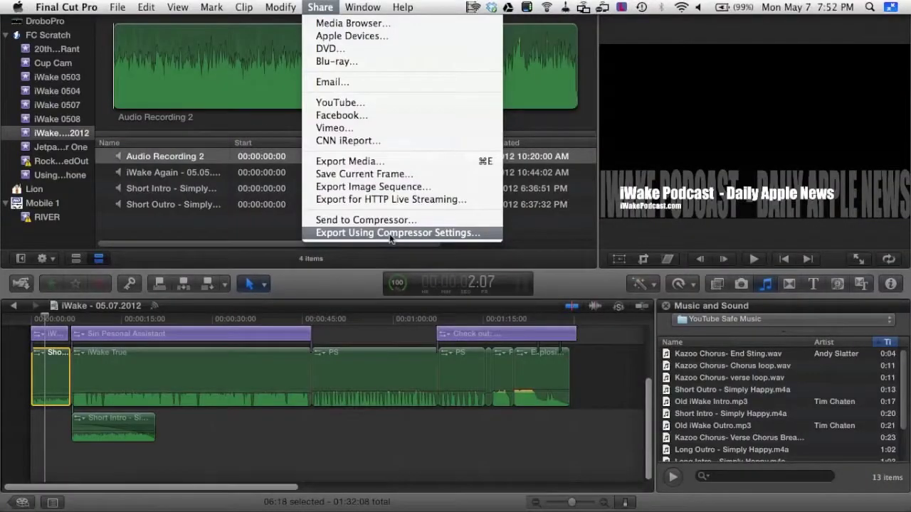
# - Choose Export Using Compressor Settings from the Share menu
pyautogui.click(390, 235)
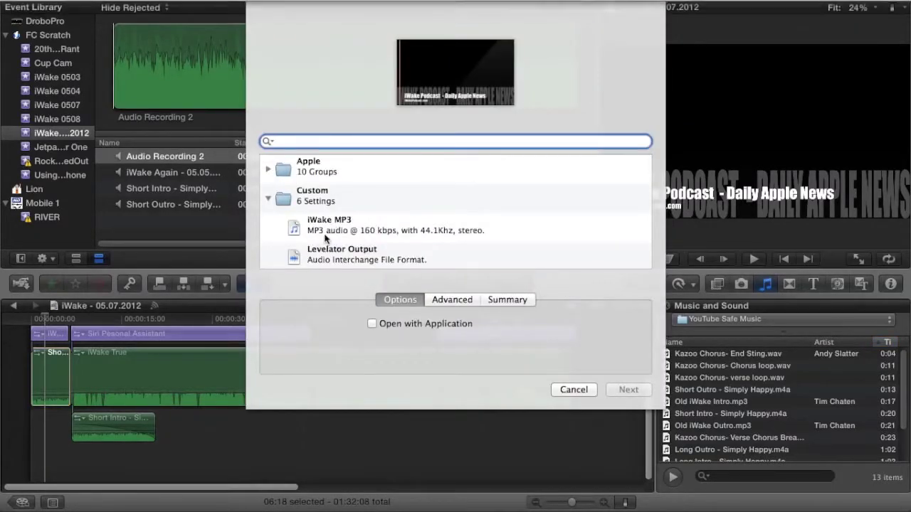
# - Compare the custom iWake MP3 and Levelator Output presets, then cancel the export sheet
pyautogui.click(326, 240)
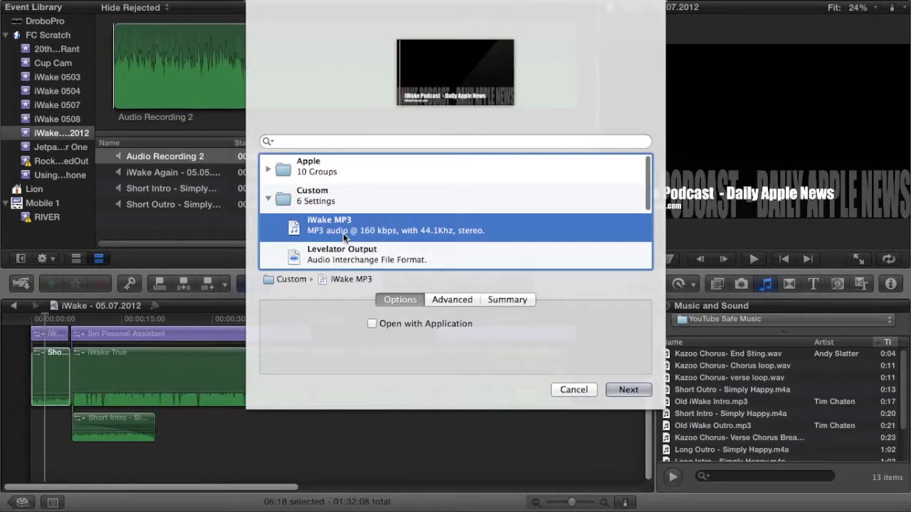
pyautogui.scroll(-3, 466, 238)
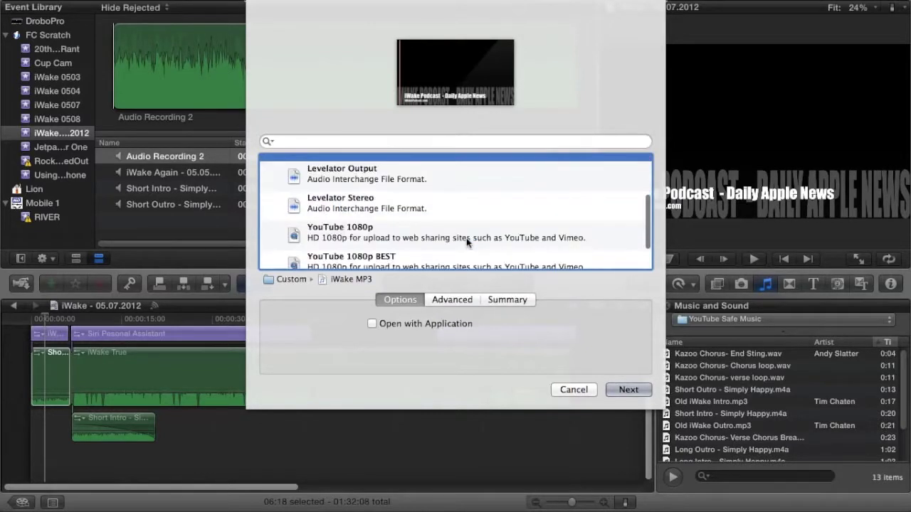
pyautogui.scroll(3, 467, 238)
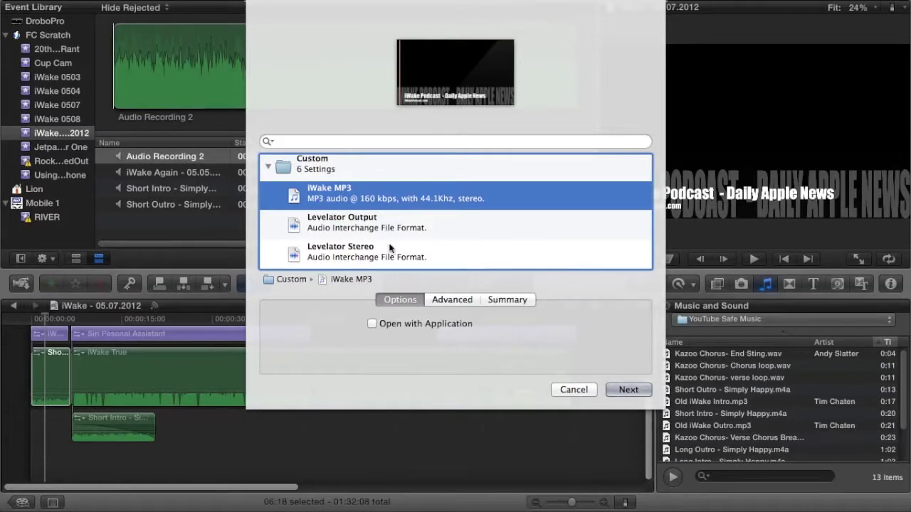
pyautogui.click(373, 227)
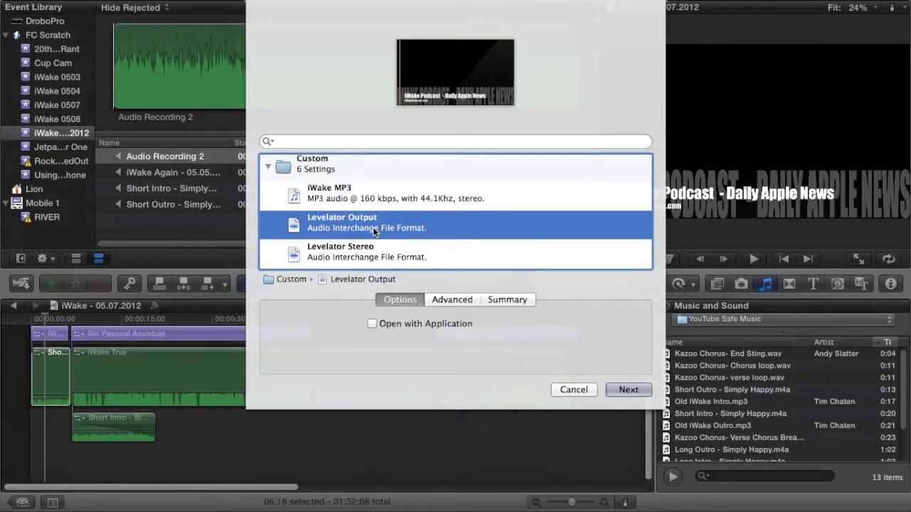
pyautogui.scroll(1, 373, 227)
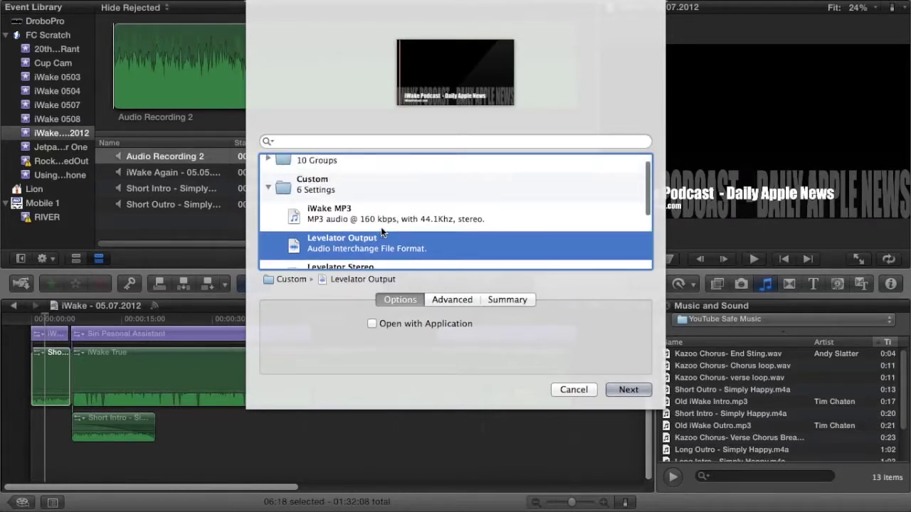
pyautogui.click(572, 393)
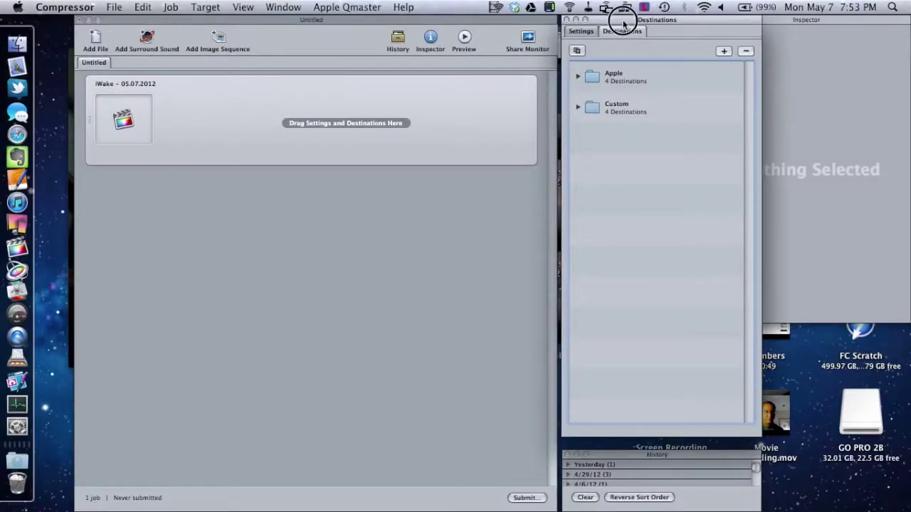
# - Expand the Podcasting settings group and inspect AAC and MP3 for Audio Podcasting
pyautogui.moveTo(627, 20); pyautogui.dragTo(300, 19)
pyautogui.click(257, 31)
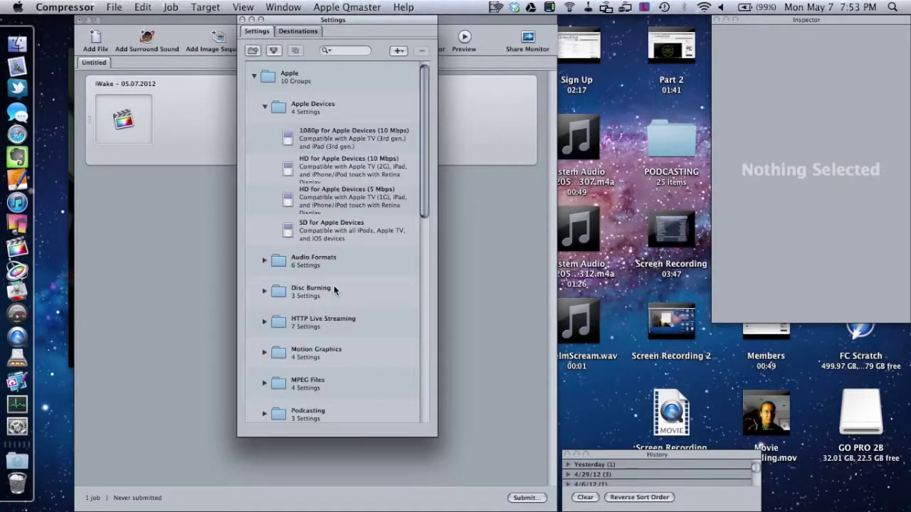
pyautogui.scroll(-10, 335, 288)
pyautogui.scroll(5, 324, 306)
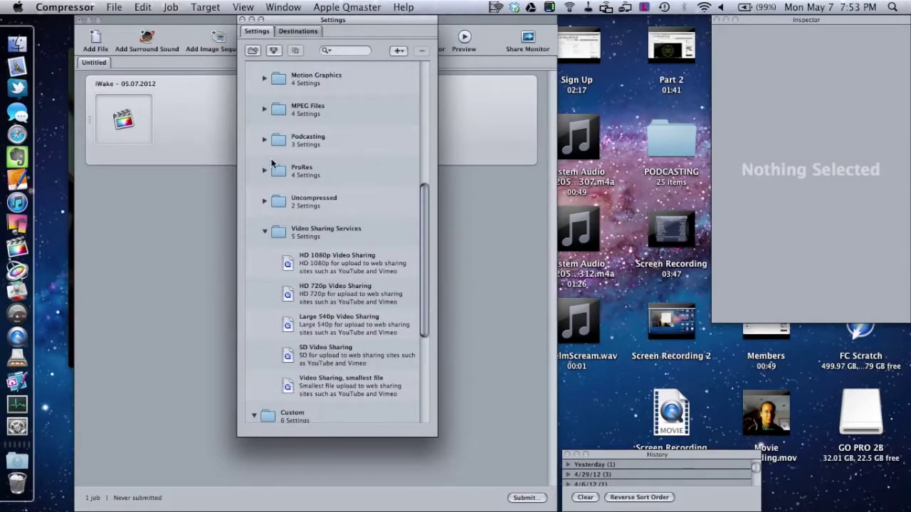
pyautogui.click(265, 140)
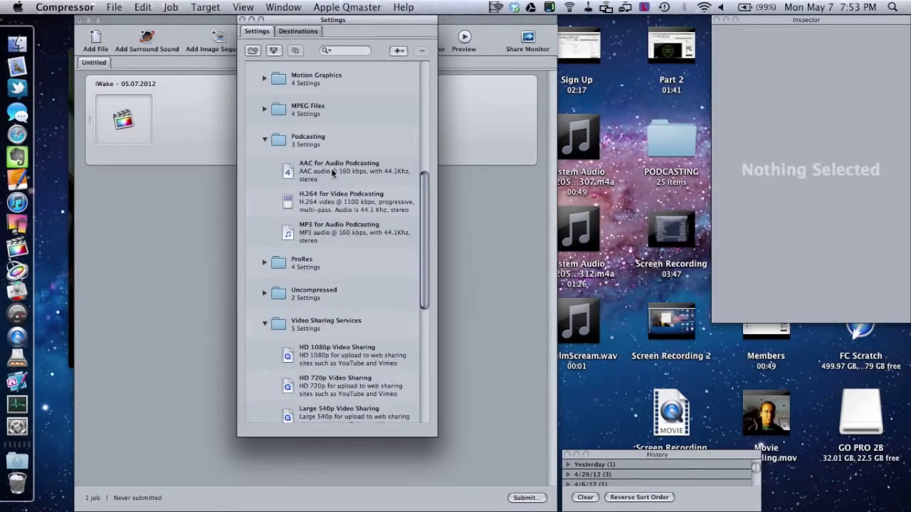
pyautogui.click(332, 173)
pyautogui.click(341, 223)
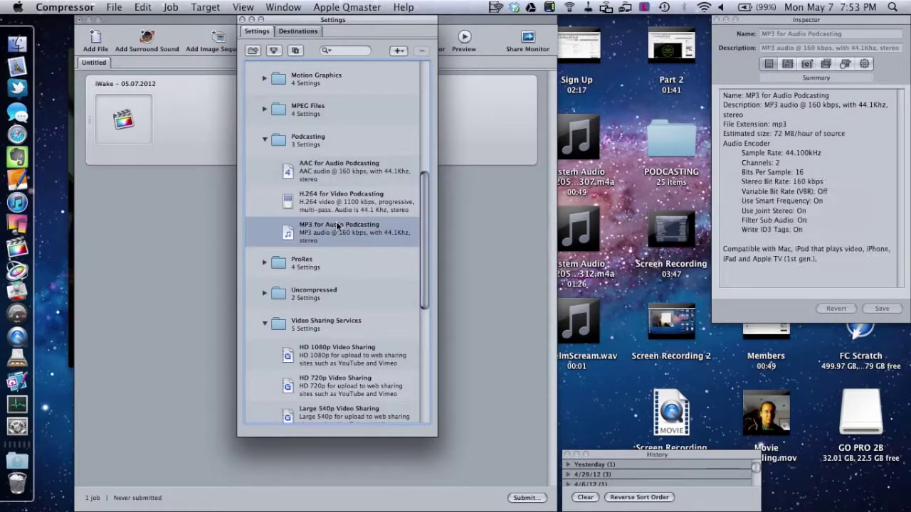
pyautogui.rightClick(337, 226)
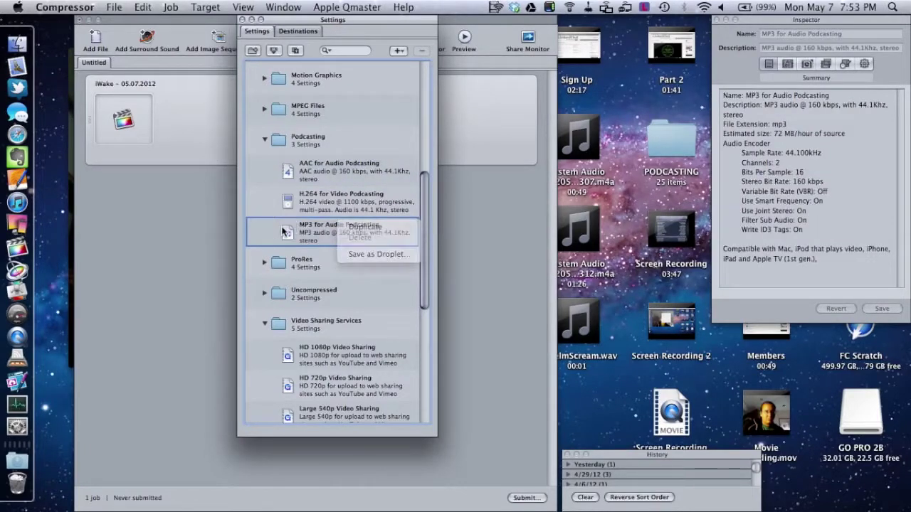
pyautogui.click(293, 228)
# - Show the encoder options and select the custom iWake MP3 preset (MP3, 96 kbps, mono, 44.100 kHz)
pyautogui.moveTo(810, 28); pyautogui.dragTo(383, 27)
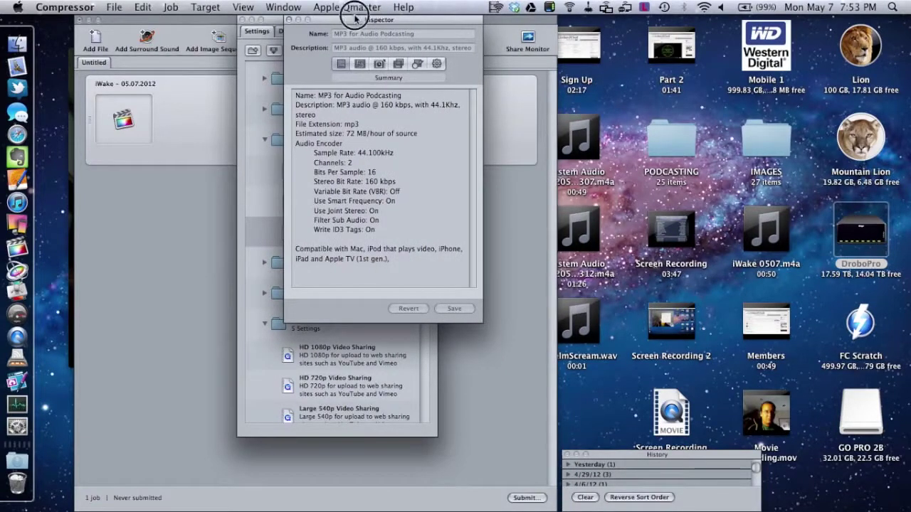
pyautogui.moveTo(320, 19); pyautogui.dragTo(282, 7)
pyautogui.click(323, 64)
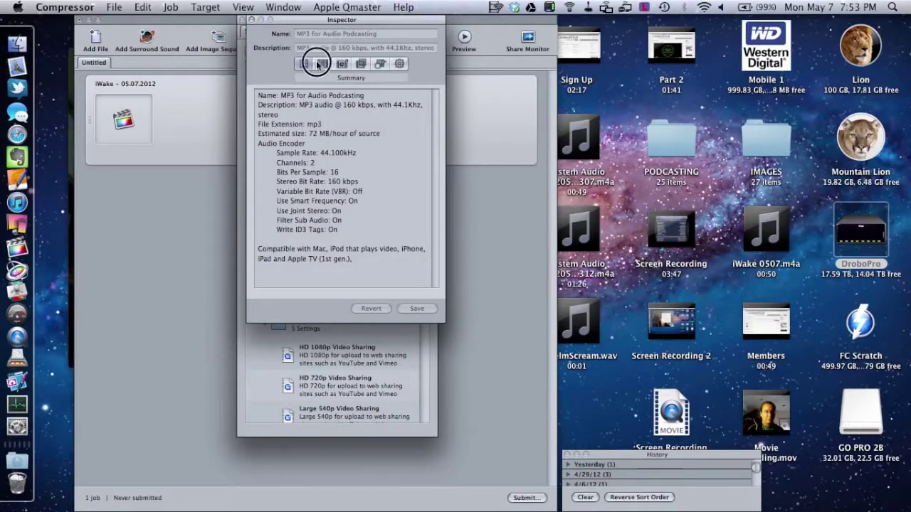
pyautogui.moveTo(308, 20); pyautogui.dragTo(791, 21)
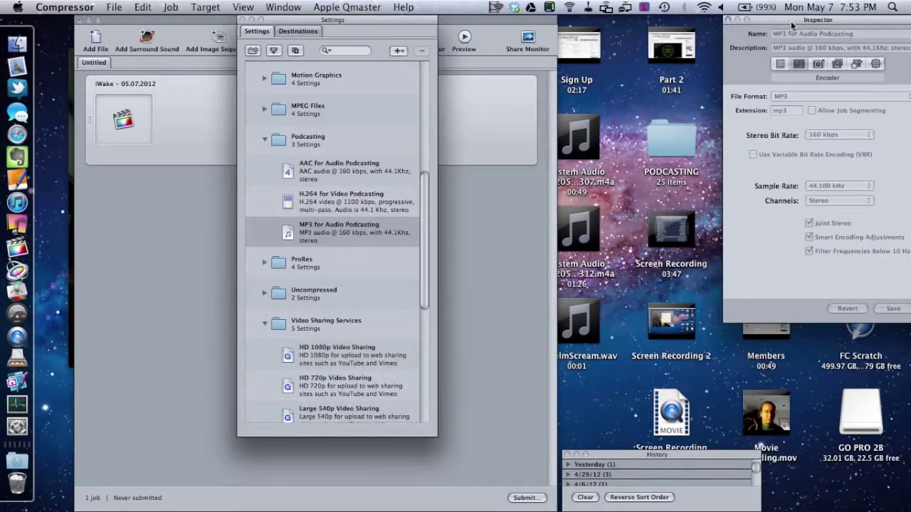
pyautogui.scroll(-10, 360, 258)
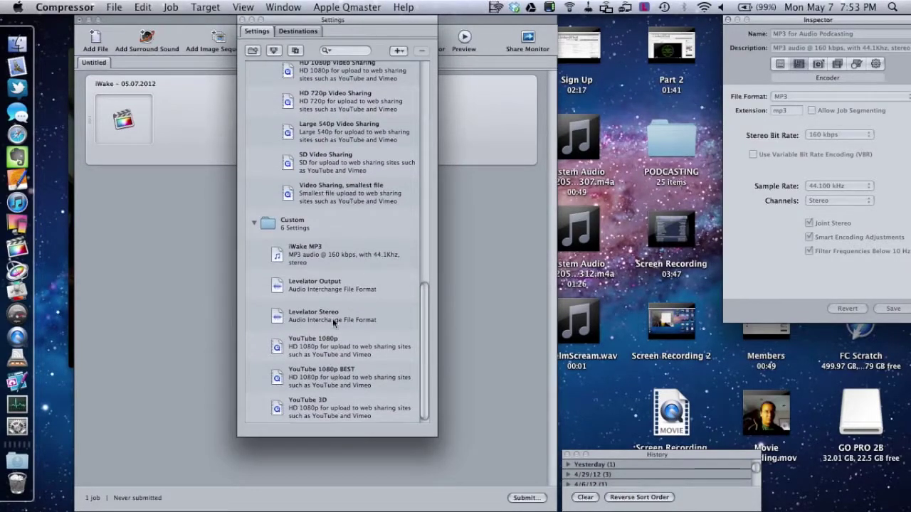
pyautogui.click(337, 262)
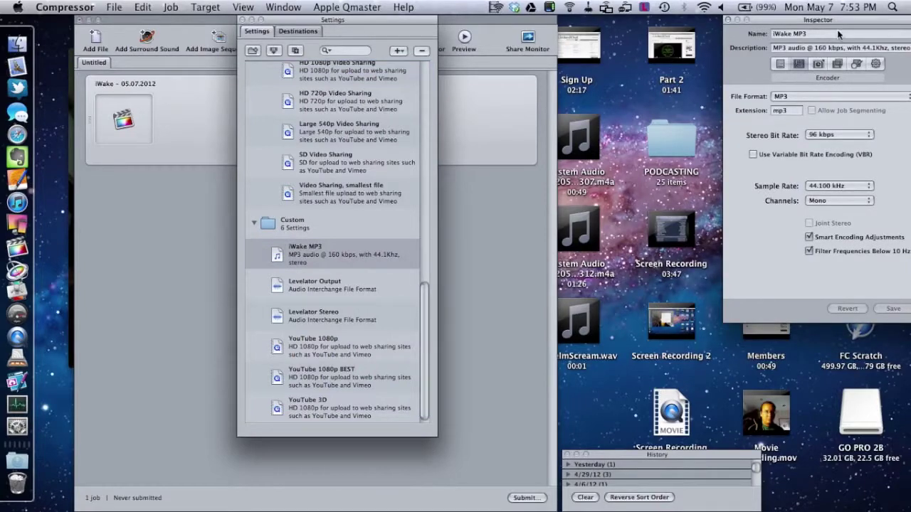
pyautogui.moveTo(845, 19); pyautogui.dragTo(362, 17)
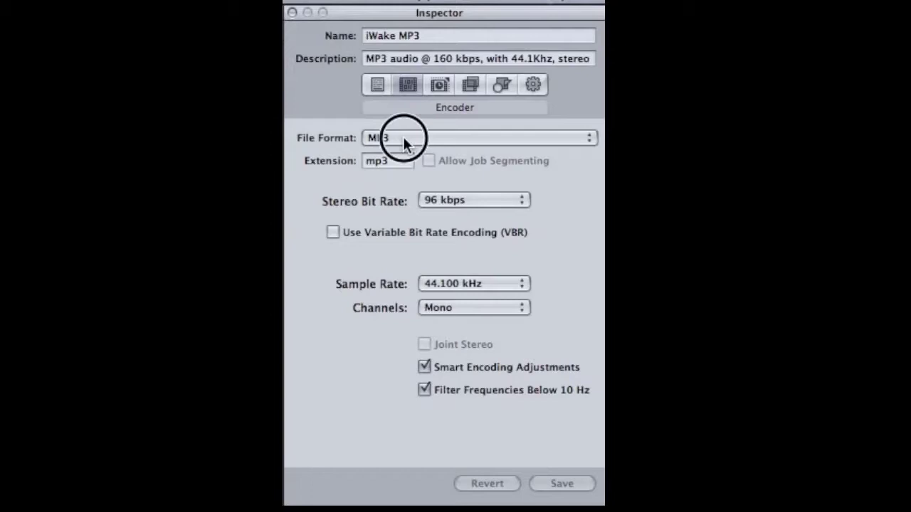
# - Confirm the iWake MP3 preset keeps MP3 file format at a 96 kbps bit rate
pyautogui.click(403, 136)
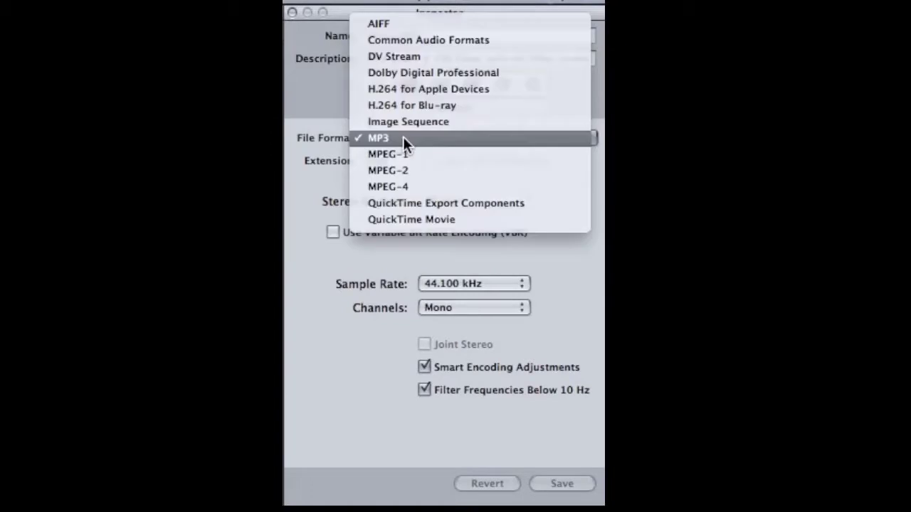
pyautogui.click(323, 137)
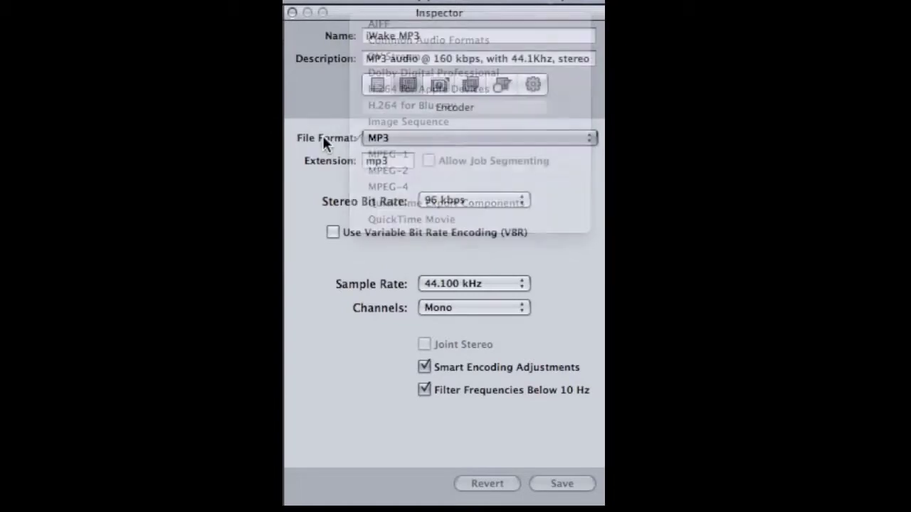
pyautogui.click(481, 206)
pyautogui.click(338, 215)
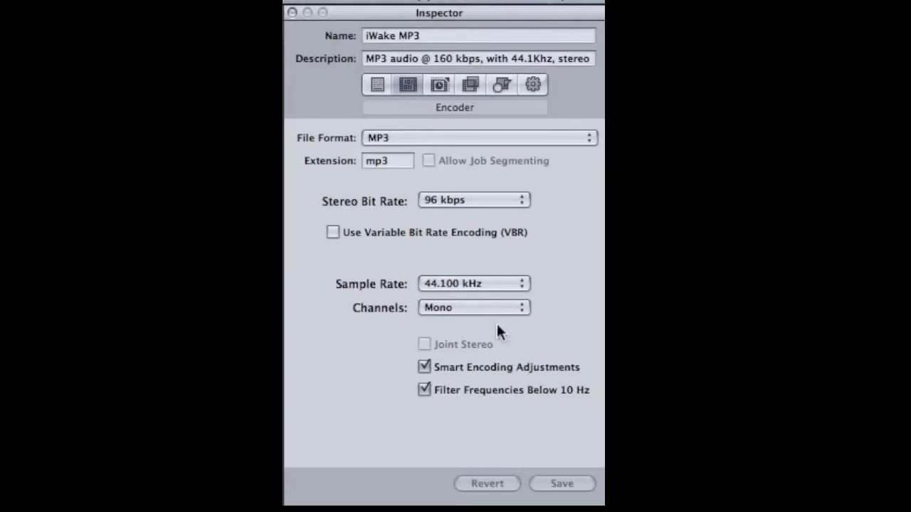
# - Review Summary, Frame Controls, audio Filters, Geometry and Actions, confirming the default destination is iWake MP3
pyautogui.click(383, 82)
pyautogui.click(407, 84)
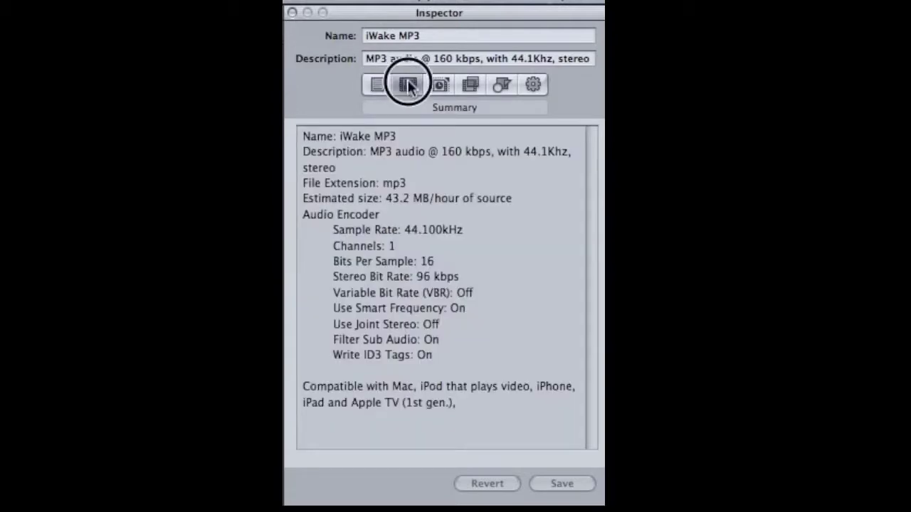
pyautogui.click(441, 82)
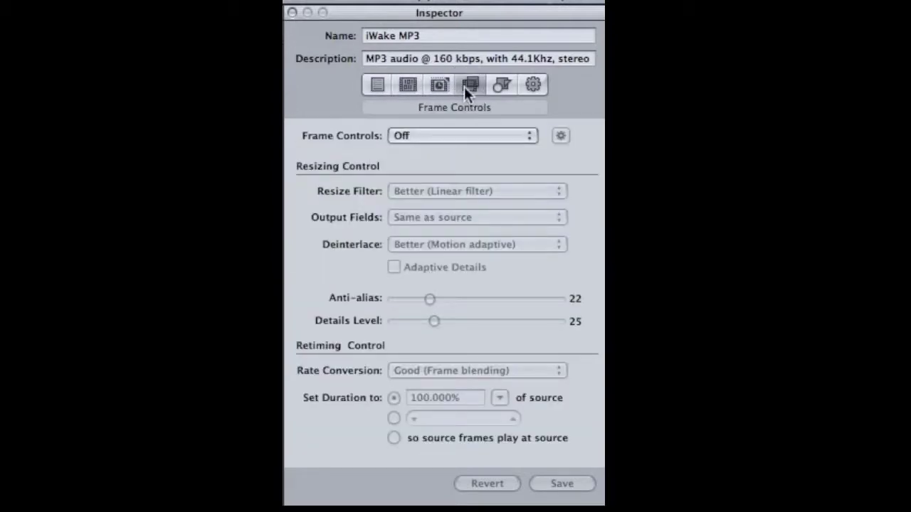
pyautogui.click(465, 86)
pyautogui.click(352, 131)
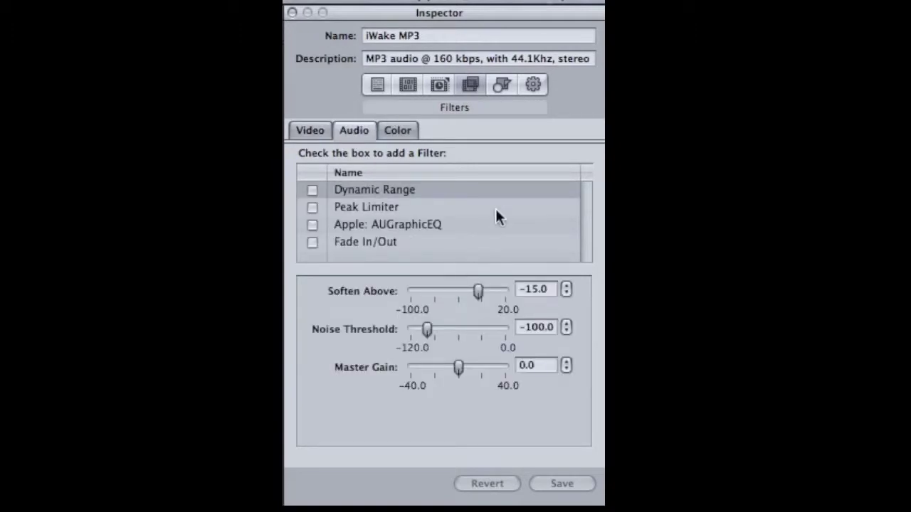
pyautogui.click(502, 86)
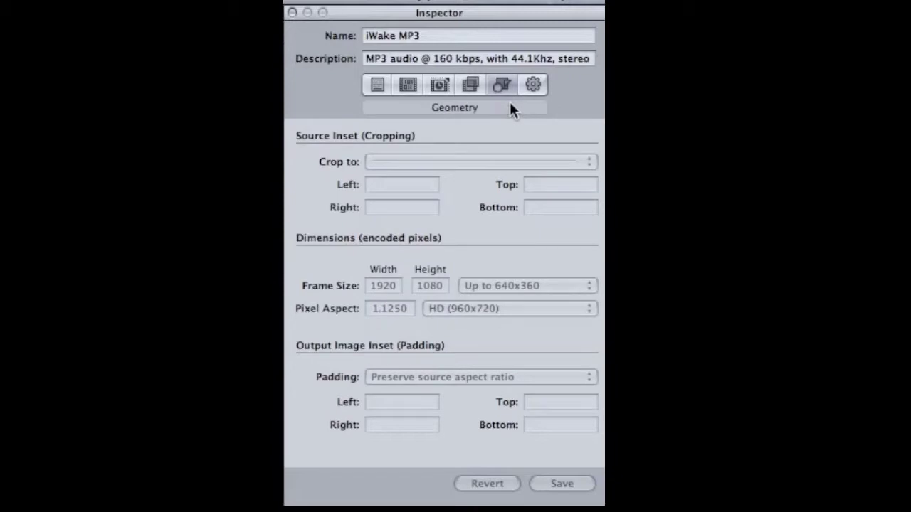
pyautogui.click(535, 87)
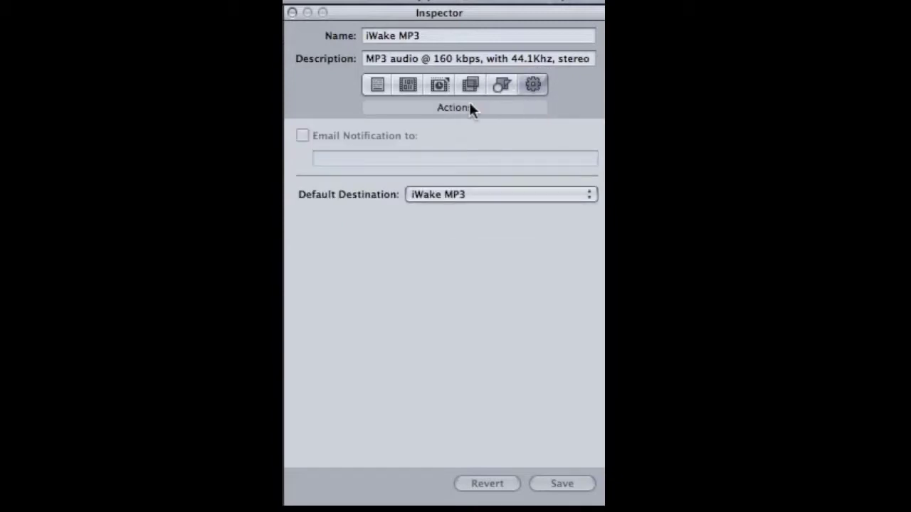
pyautogui.click(444, 197)
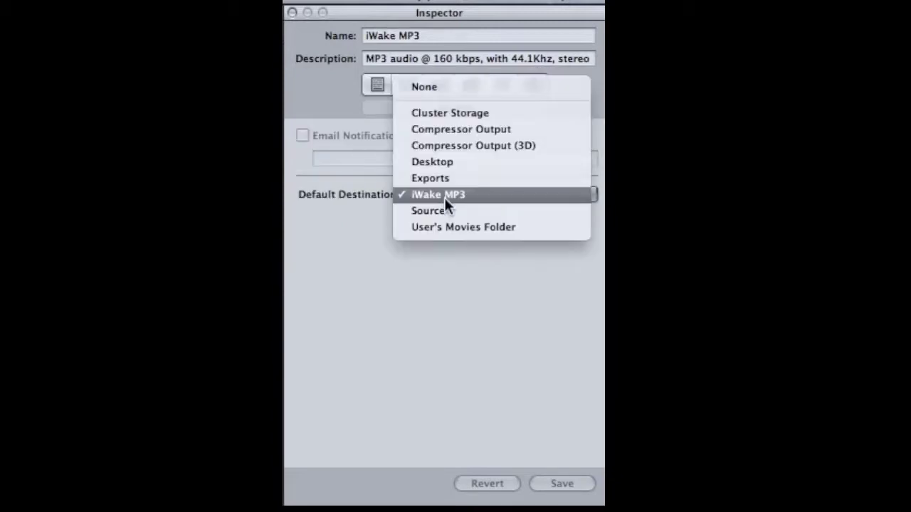